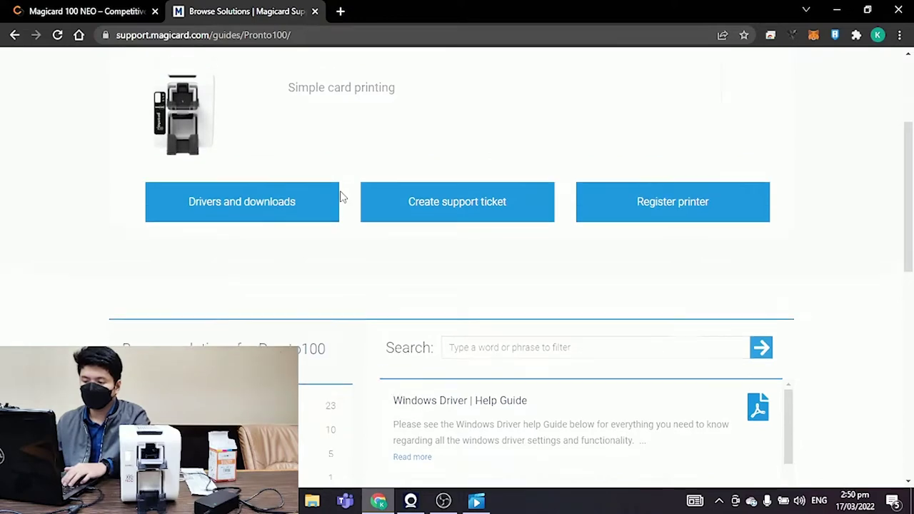
Download the Magicard Printer Driver V2.7.1.599 installer from the Pronto100 support page
click(216, 262)
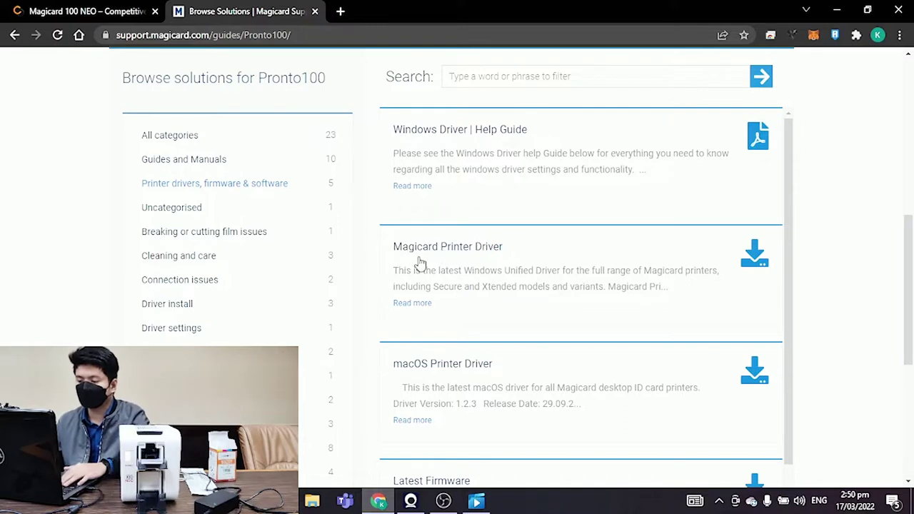
click(757, 263)
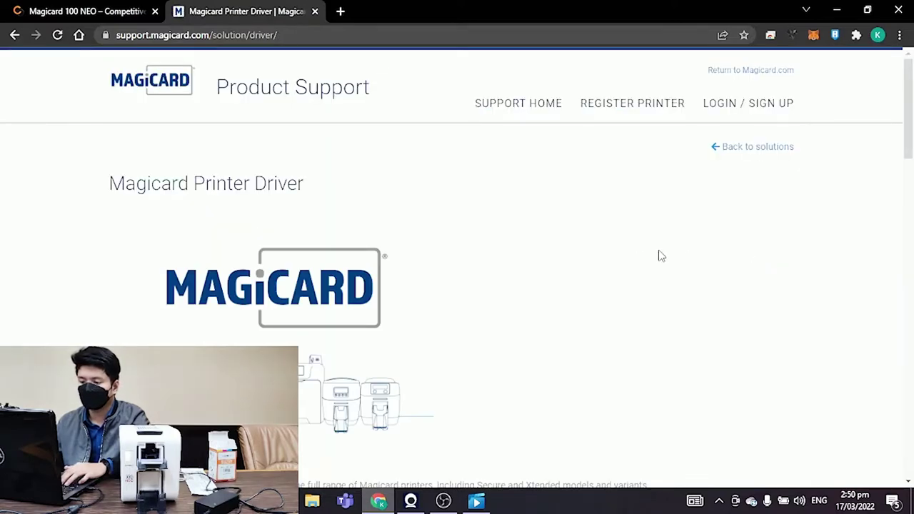
scroll(604, 216, down, 5)
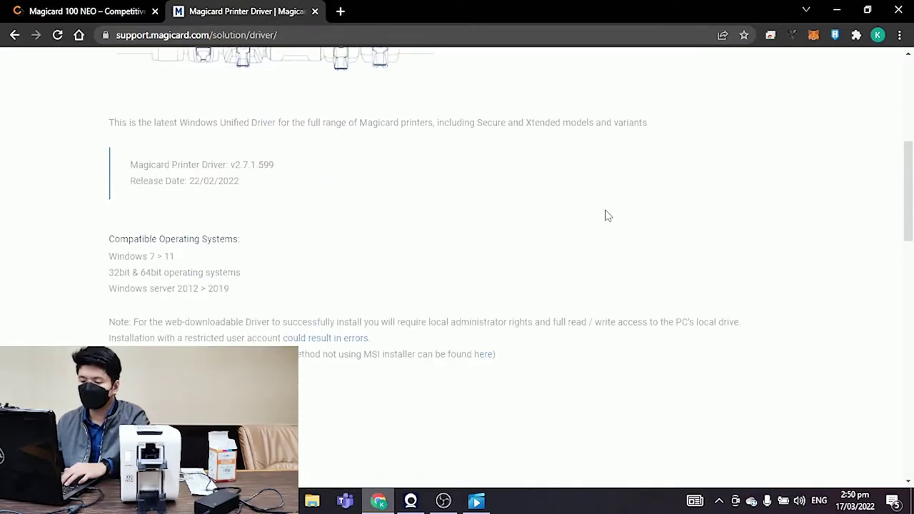
scroll(605, 216, down, 6)
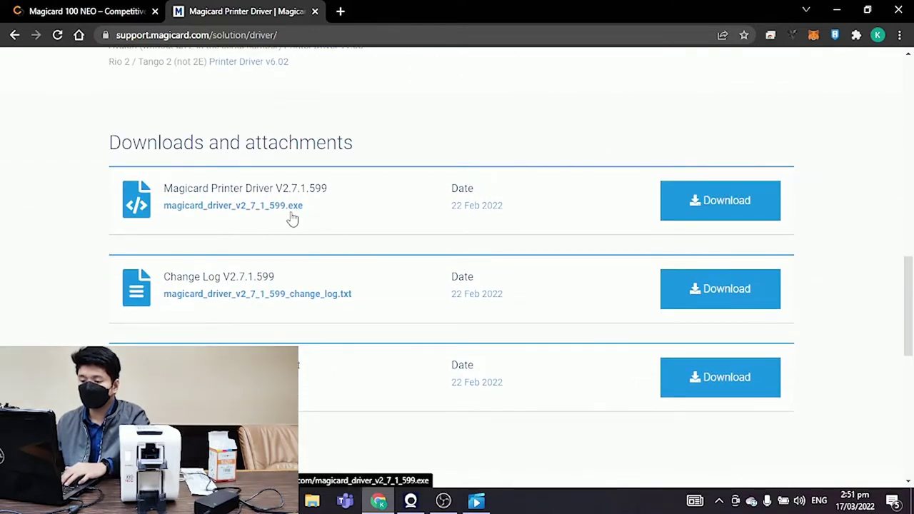
click(728, 211)
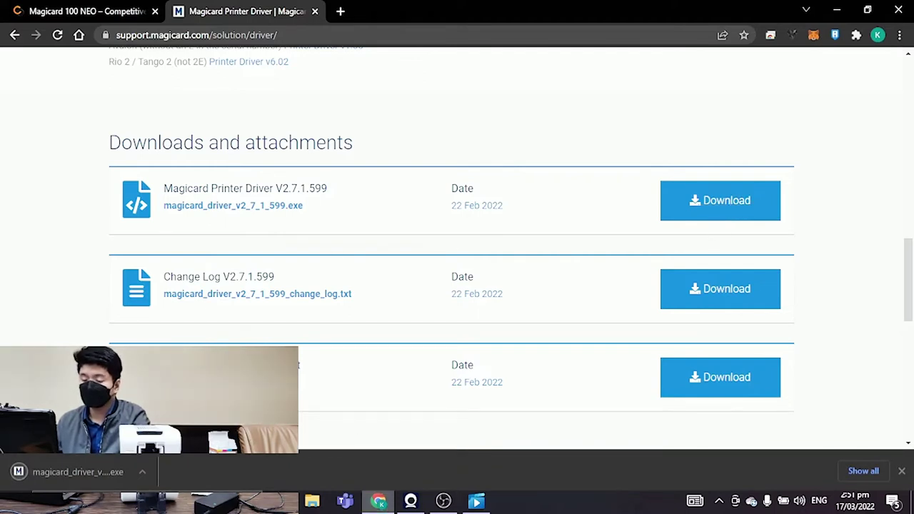
Run the downloaded driver installer in English (United States) and accept the USB & WiFi setup type
click(93, 478)
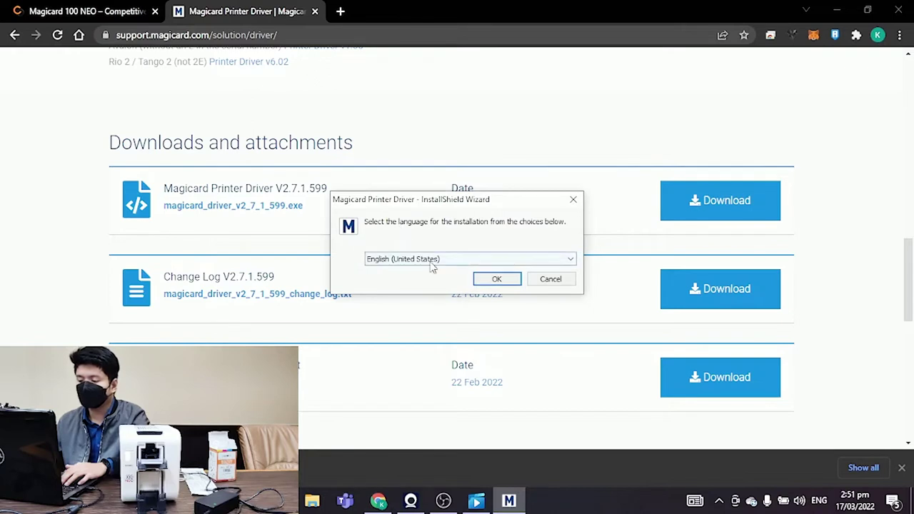
click(499, 280)
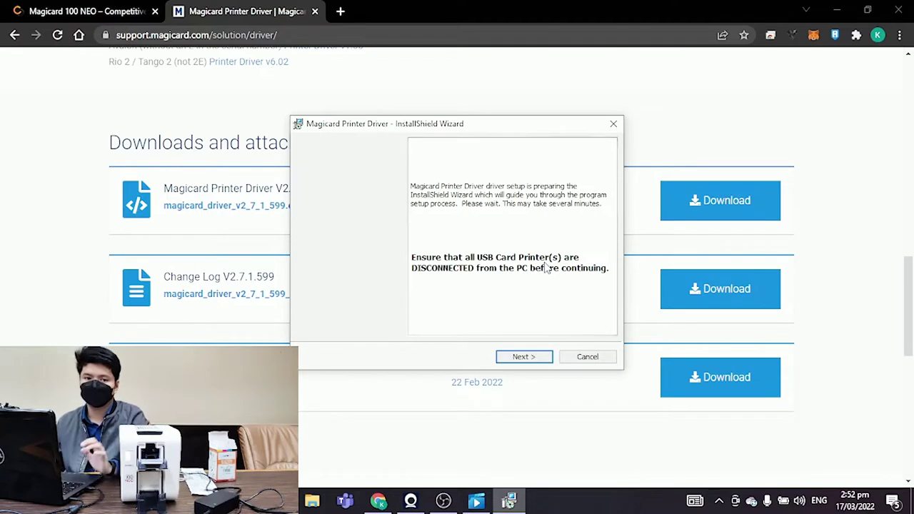
click(522, 358)
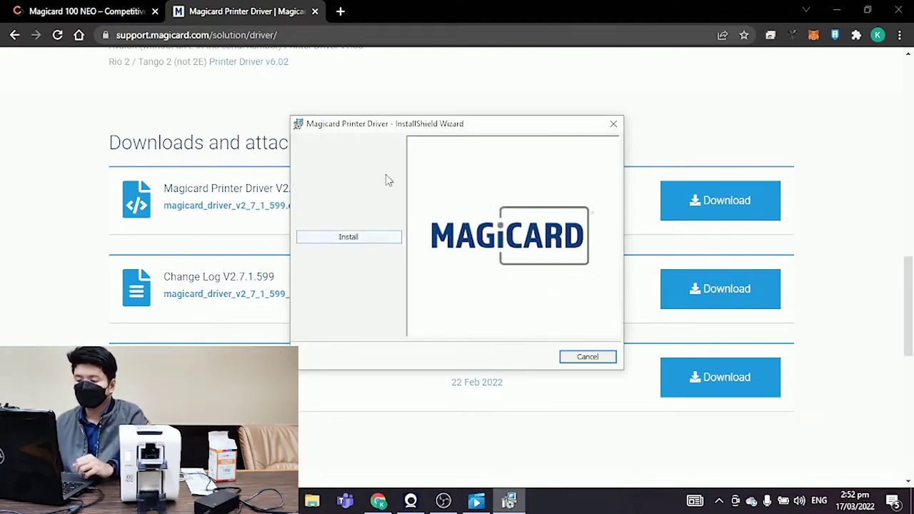
click(364, 238)
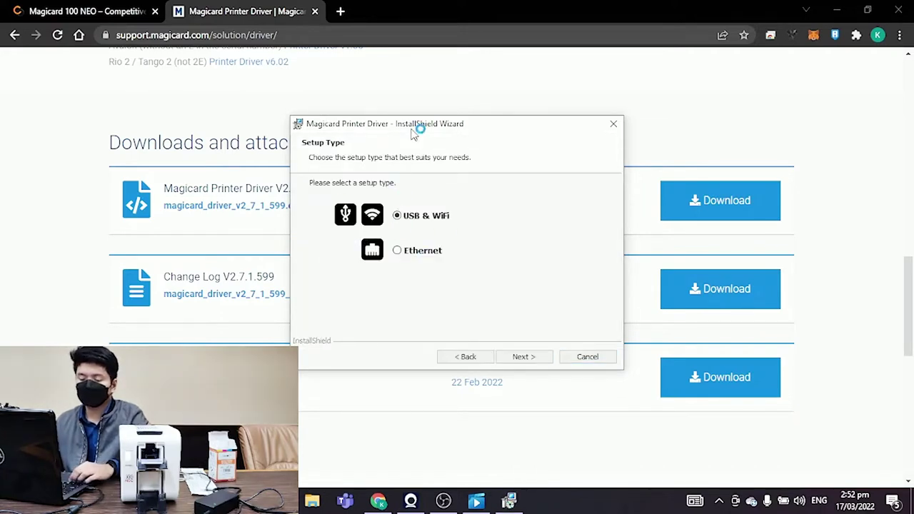
click(522, 356)
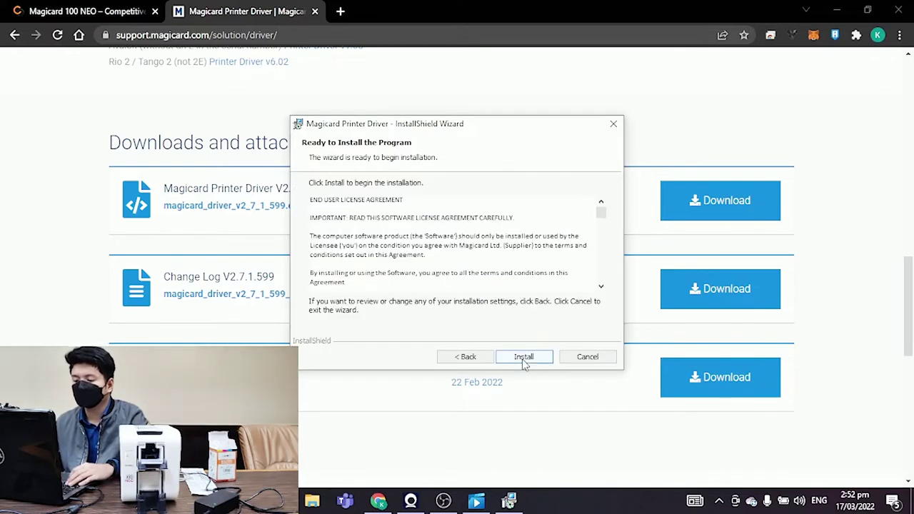
Install the Magicard driver, acknowledge the USB printer connection and finish the wizard
click(528, 356)
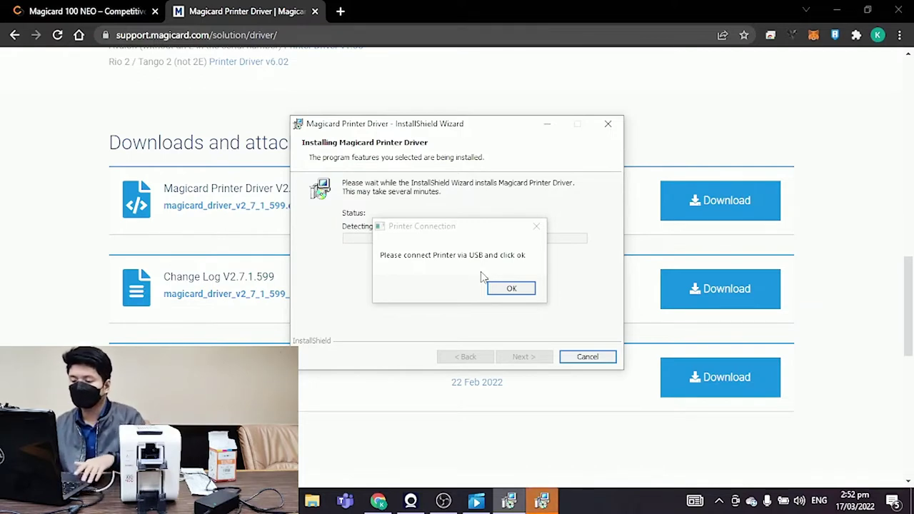
click(508, 289)
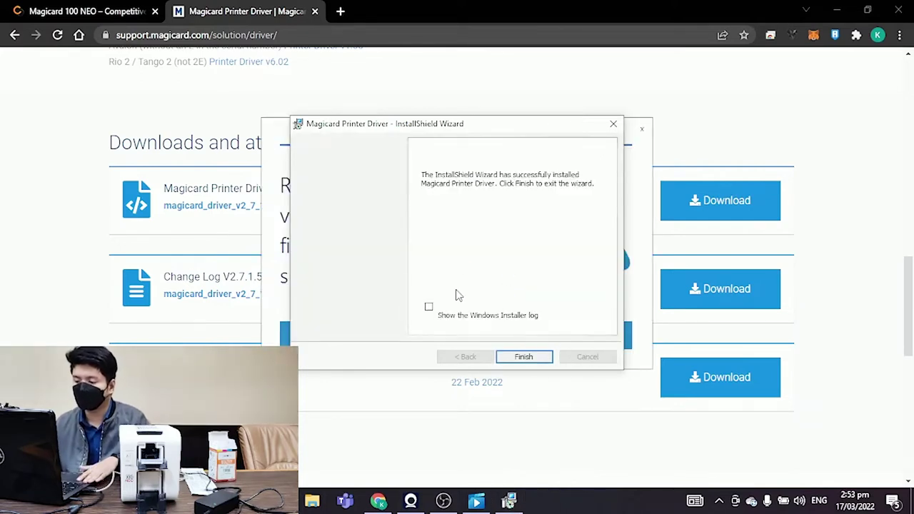
click(528, 357)
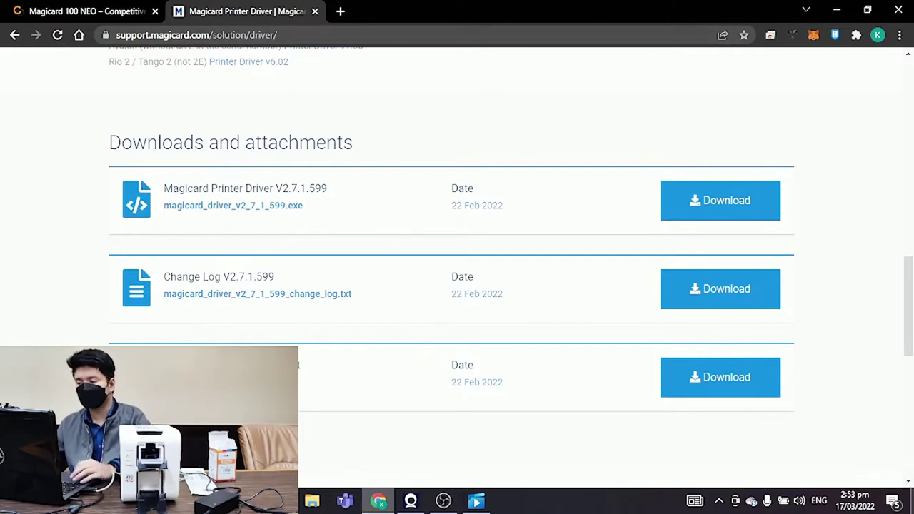
Open the Devices and Printers list through Control Panel
key(super+d)
key(super)
text(conr)
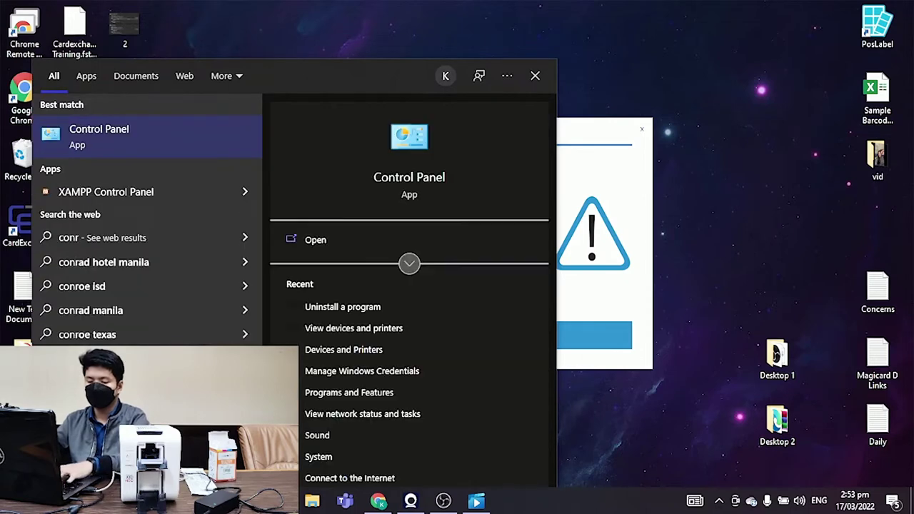
key(Return)
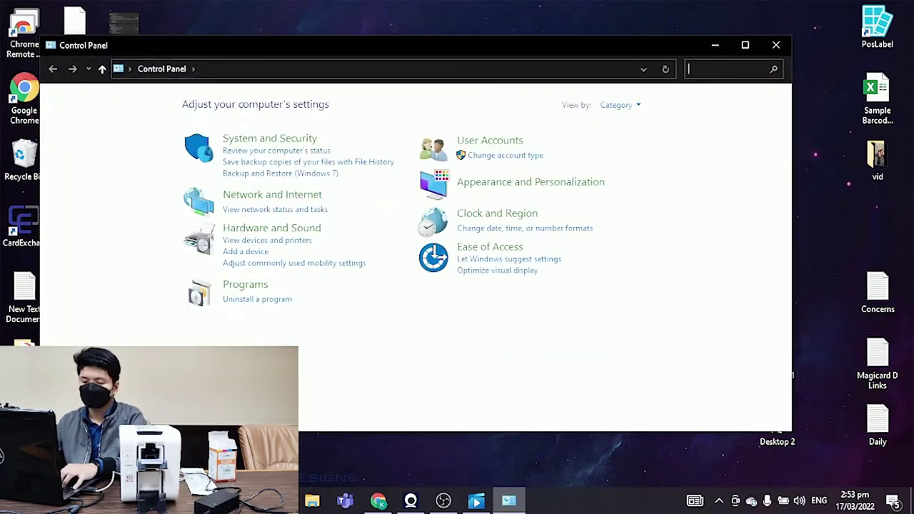
click(244, 242)
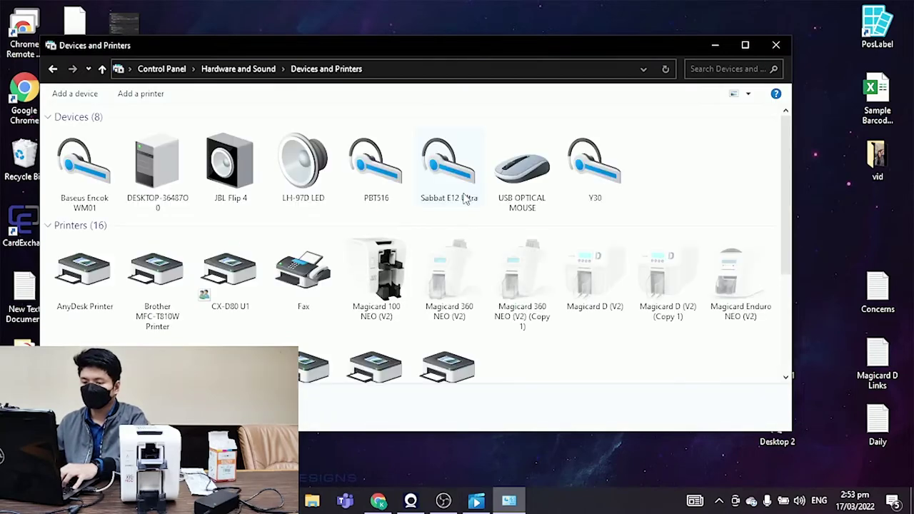
Examine the Magicard 100 NEO (V2) entry alongside the other Magicard printers in the printer list
scroll(464, 197, down, 1)
click(360, 235)
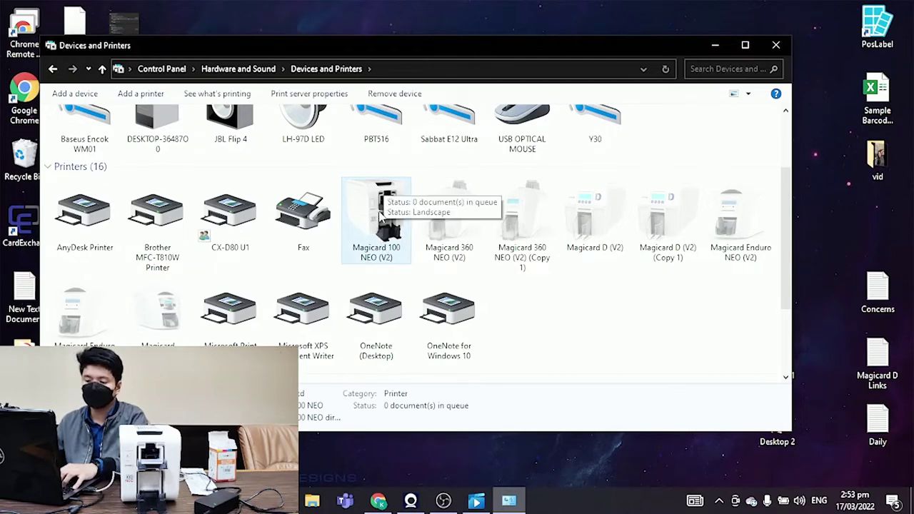
click(481, 224)
click(481, 225)
click(521, 225)
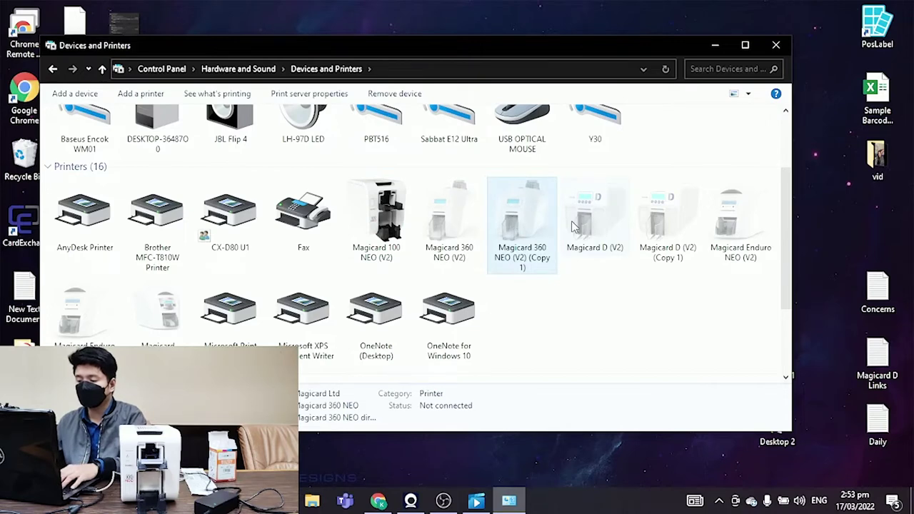
click(595, 229)
click(660, 260)
drag(685, 284, 461, 220)
click(569, 319)
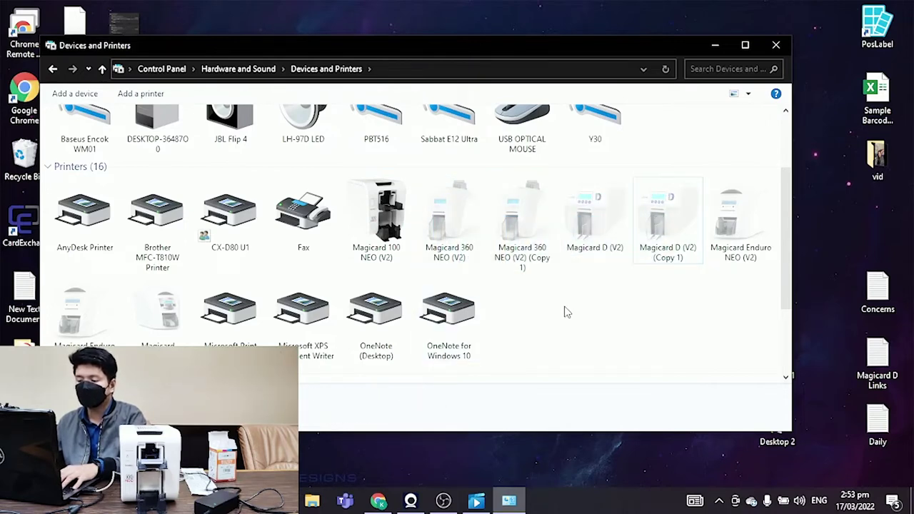
click(388, 223)
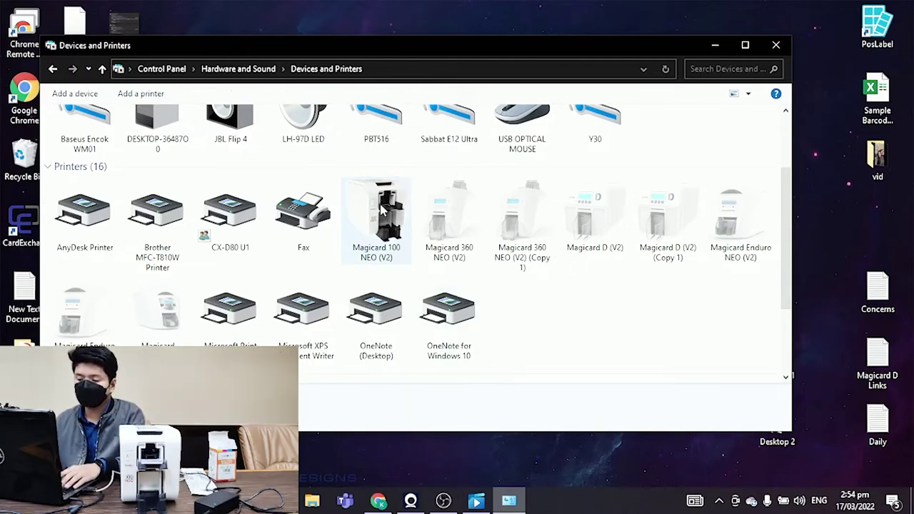
Open the printing preferences of the Magicard 100 NEO (V2) and check its printer status details
right_click(379, 206)
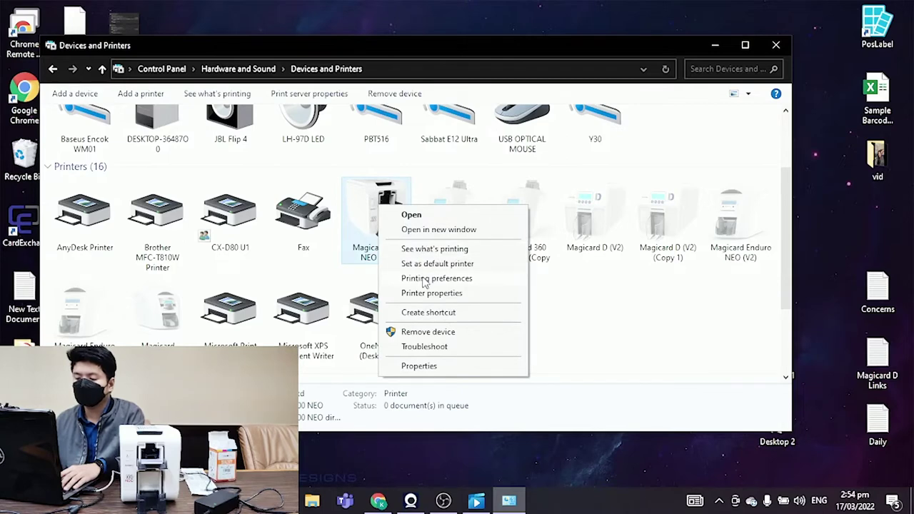
click(424, 278)
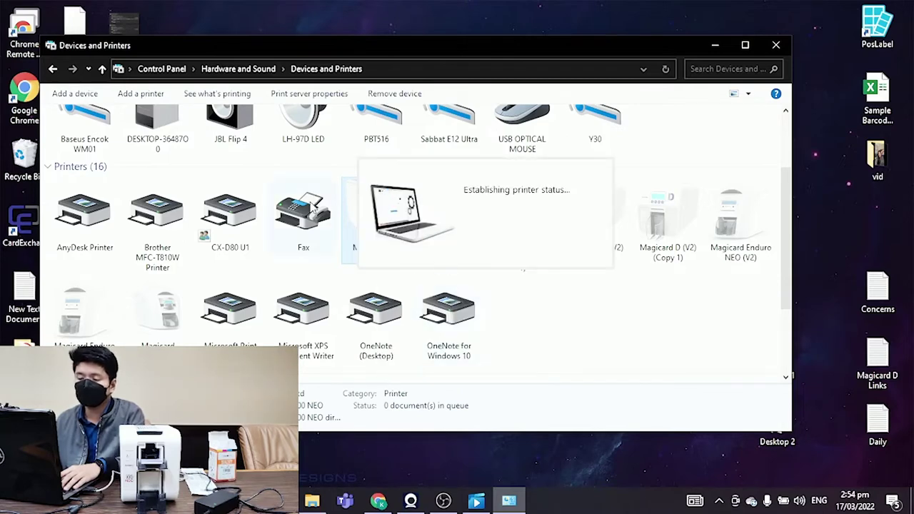
drag(521, 100, 281, 51)
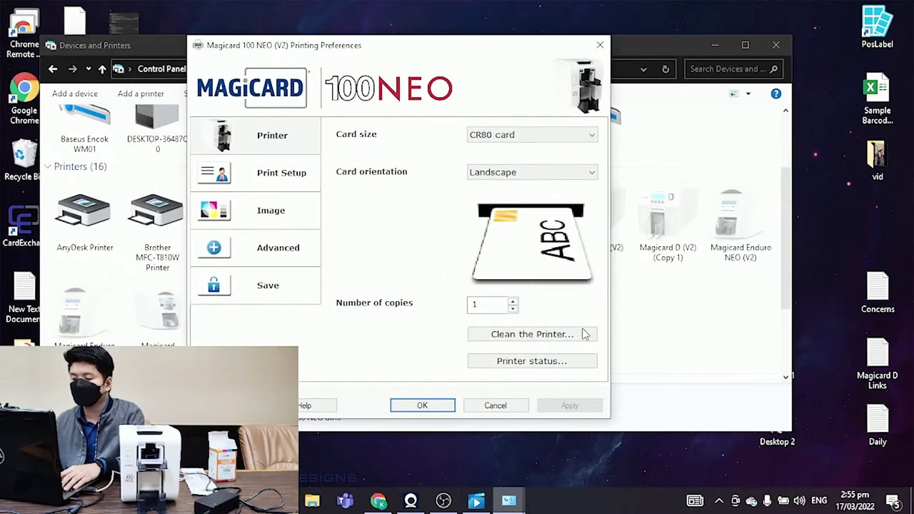
click(552, 363)
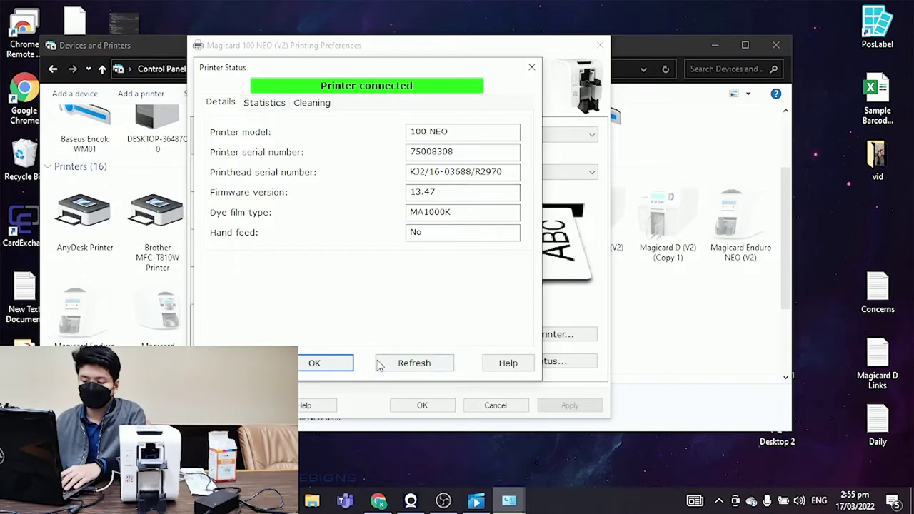
click(316, 363)
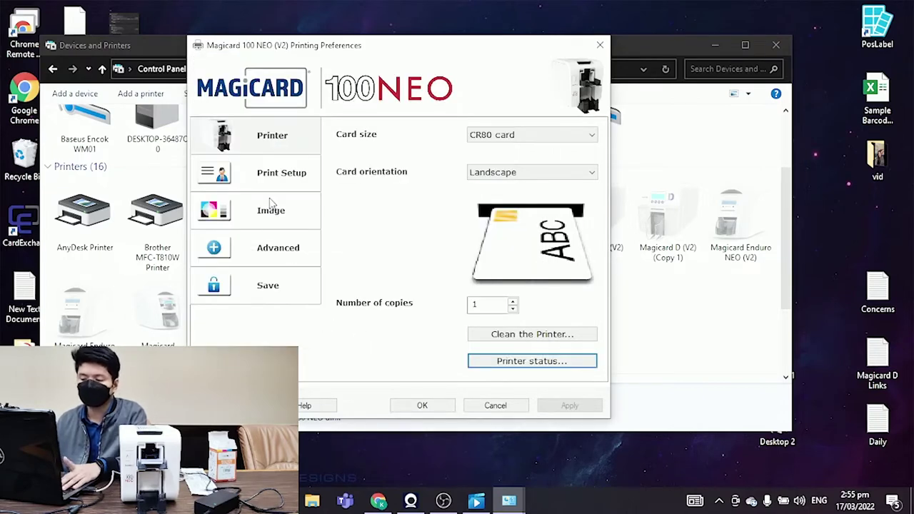
Close the printing preferences, minimize Devices and Printers and dismiss the OneDrive sign-in notice
click(599, 45)
click(707, 48)
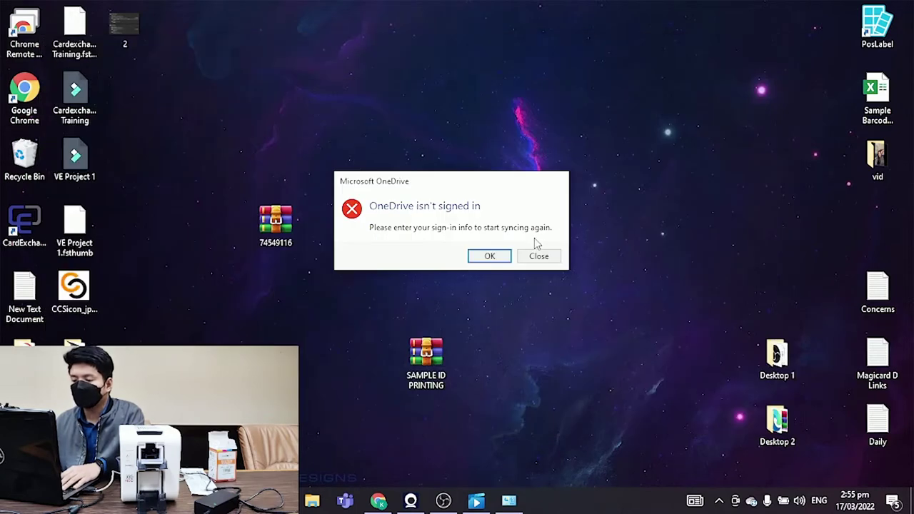
click(528, 260)
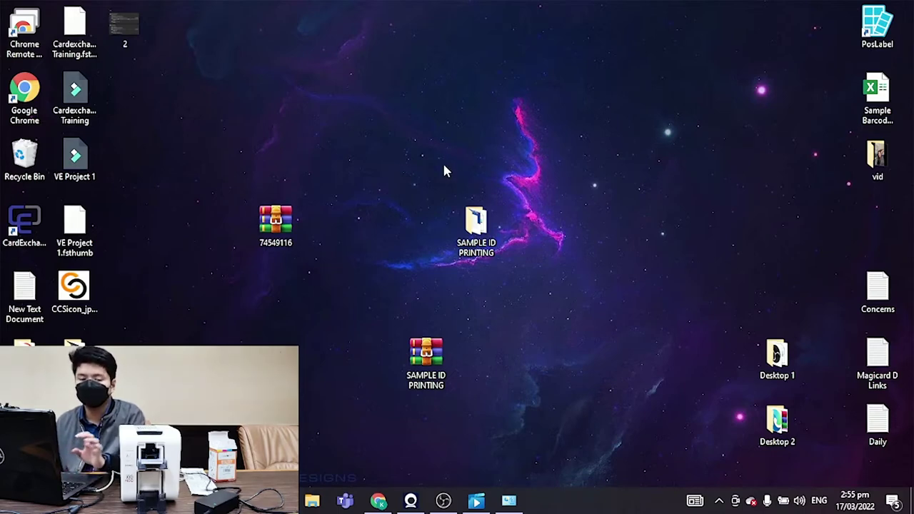
Open the Card Designs folder inside the IMAGES folder of Desktop 1
double_click(776, 357)
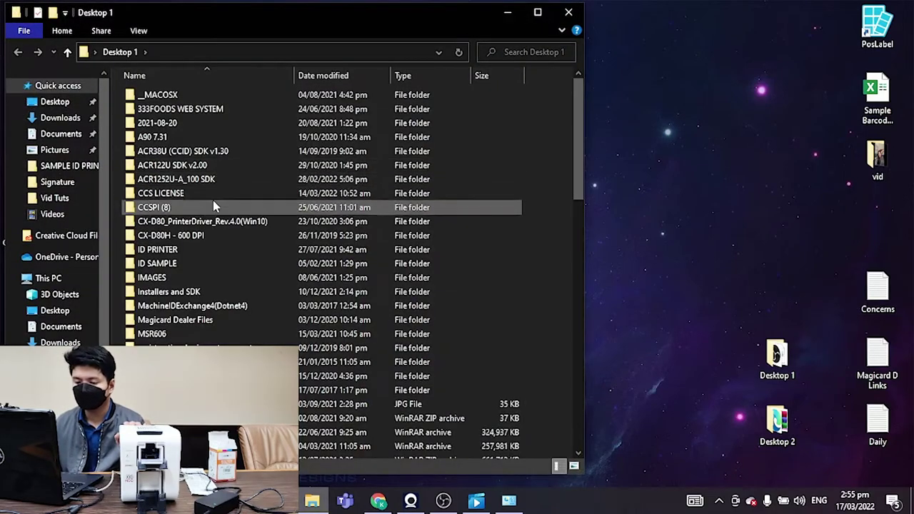
scroll(174, 215, down, 1)
double_click(172, 242)
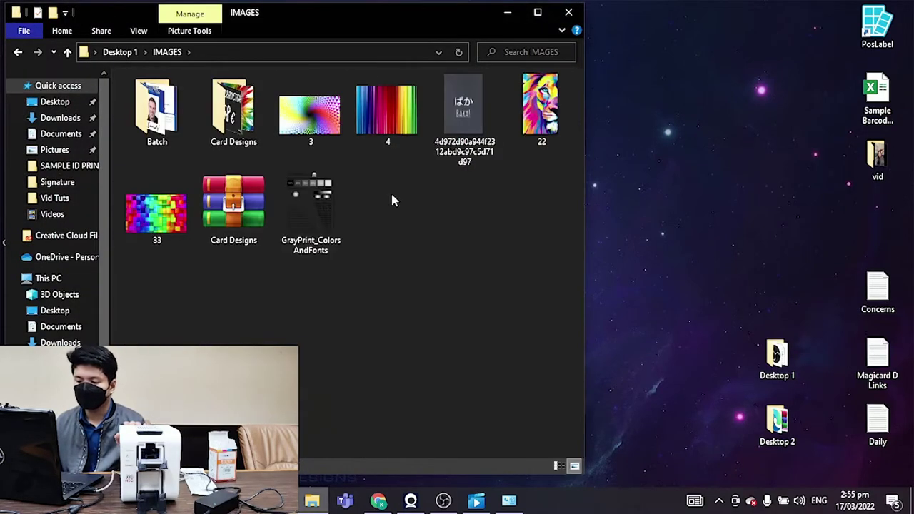
double_click(235, 103)
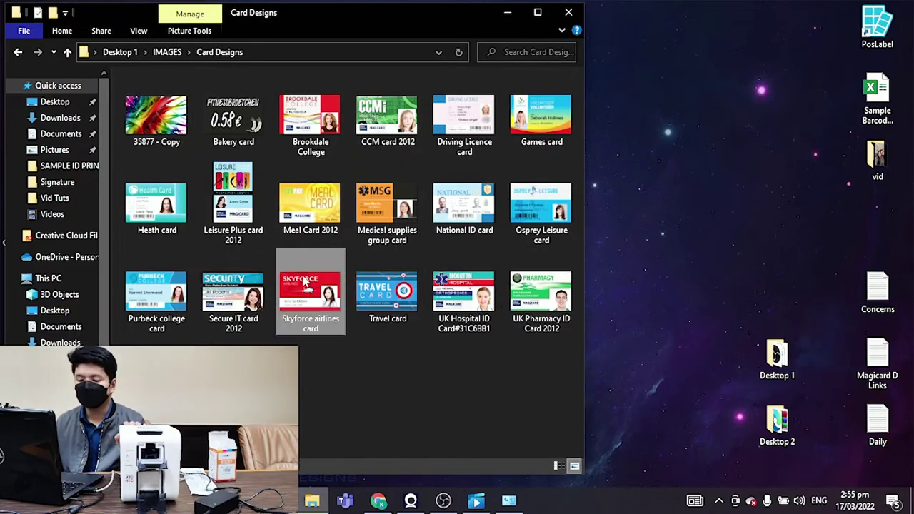
click(233, 307)
click(171, 294)
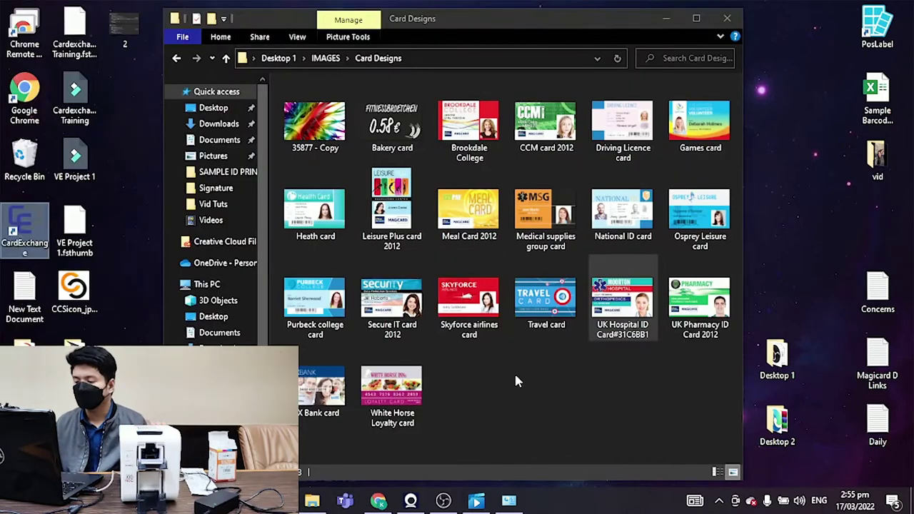
click(31, 214)
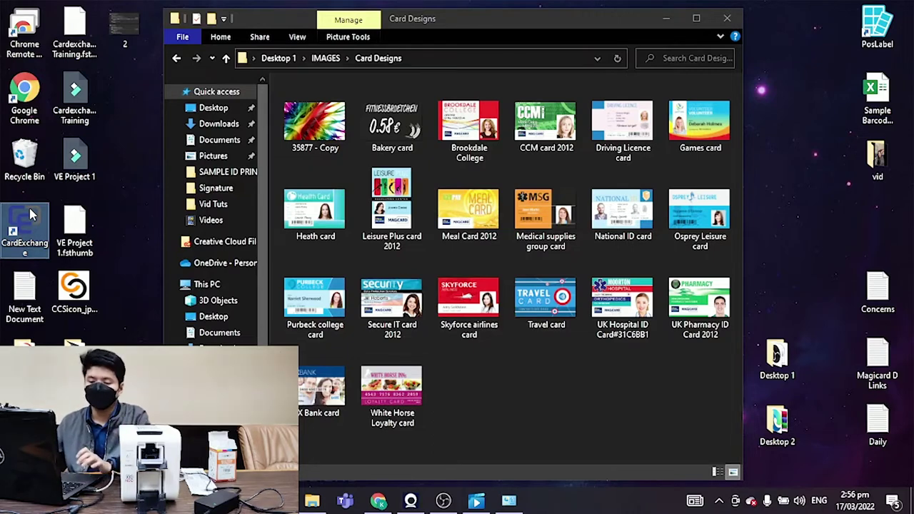
Start printing the UK Hospital ID Card image and choose Magicard 100 NEO (V2) as the printer
drag(426, 22, 388, 21)
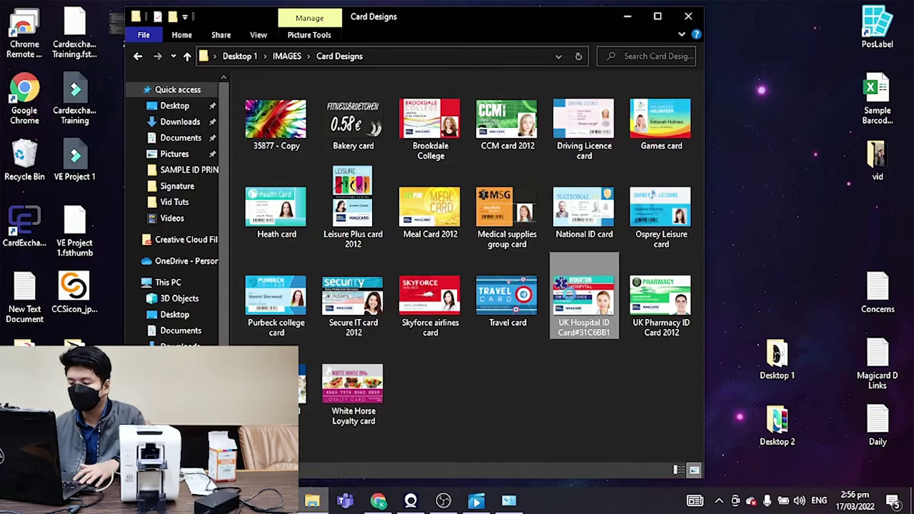
right_click(571, 301)
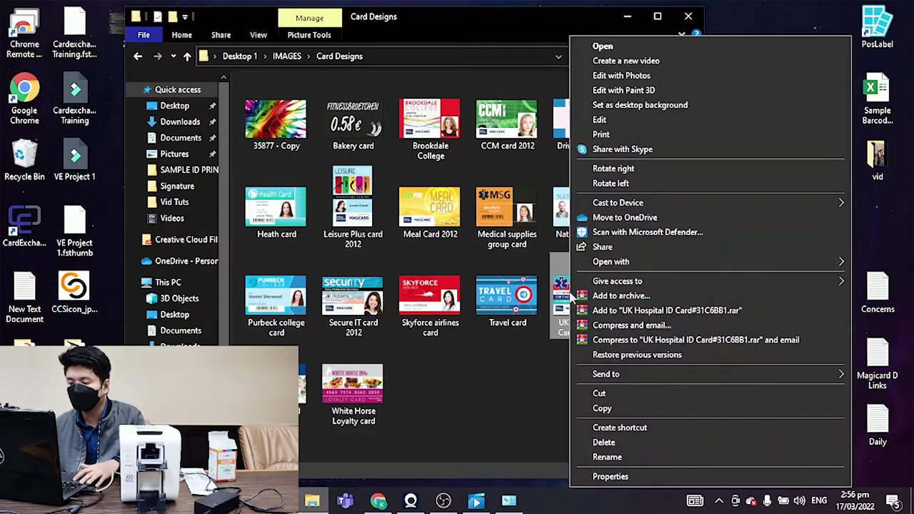
click(601, 135)
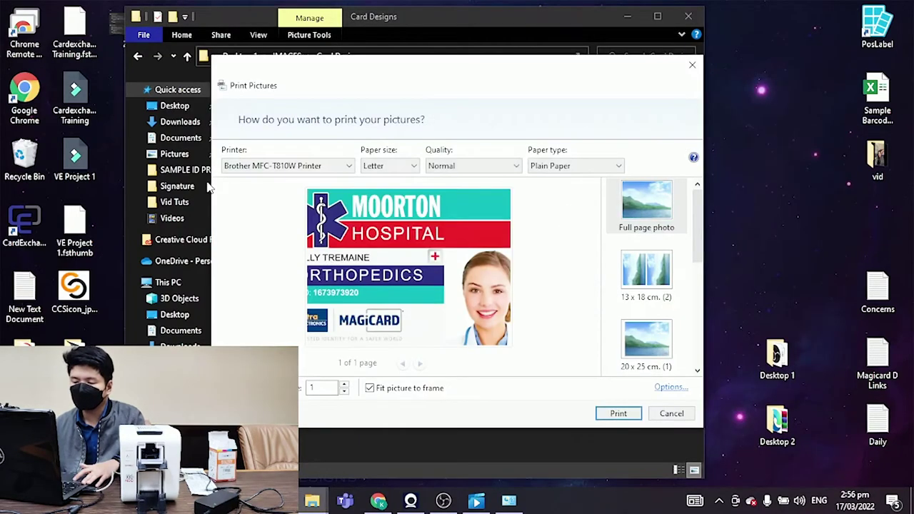
click(268, 167)
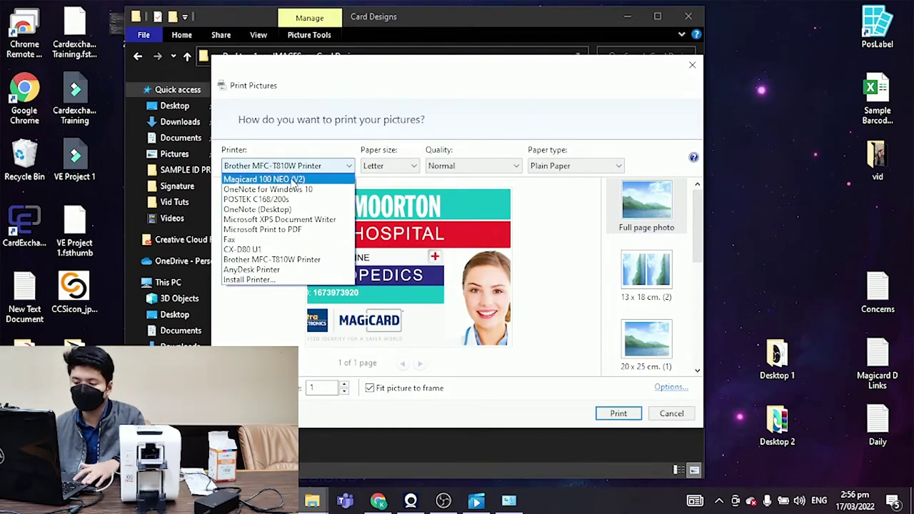
click(285, 183)
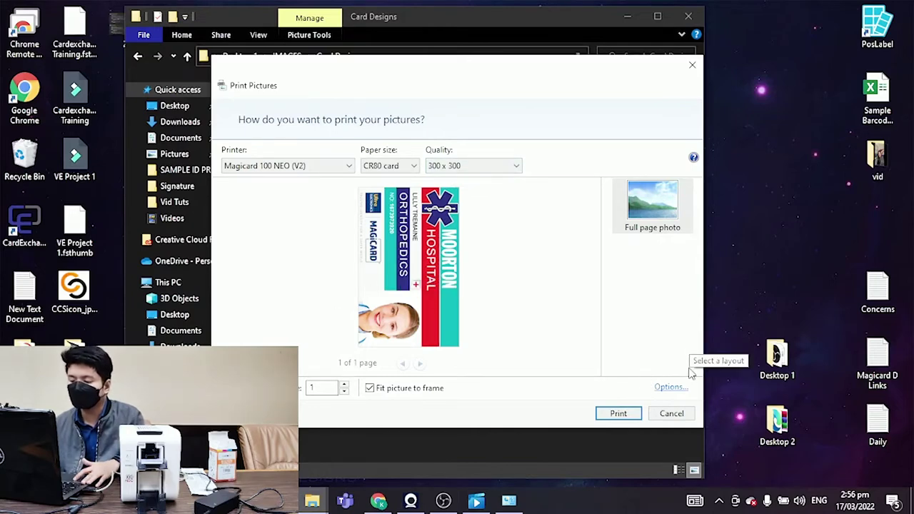
Open the Magicard printer properties from the print options and set the card orientation to Landscape
click(662, 388)
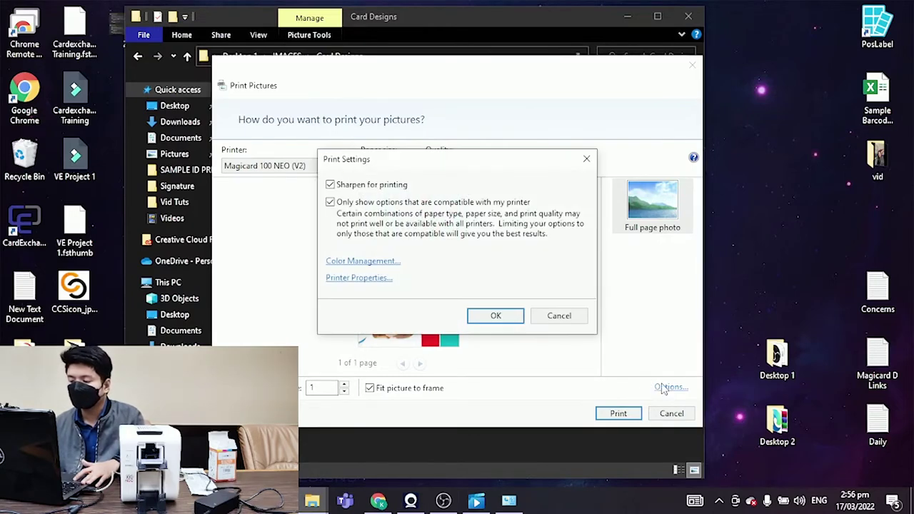
click(369, 278)
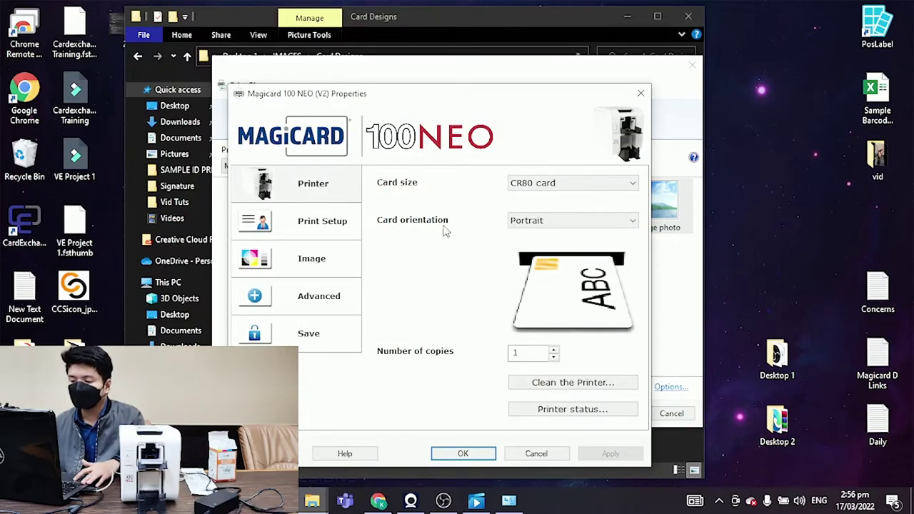
click(549, 221)
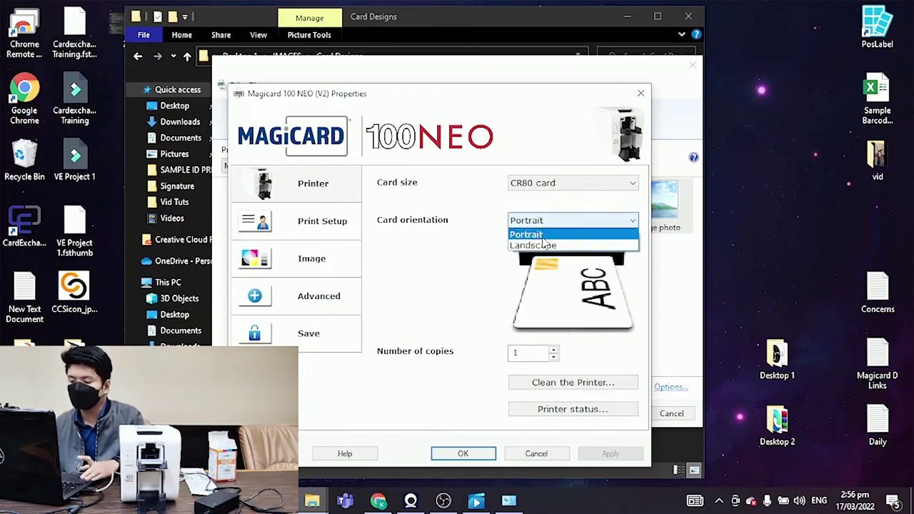
click(542, 241)
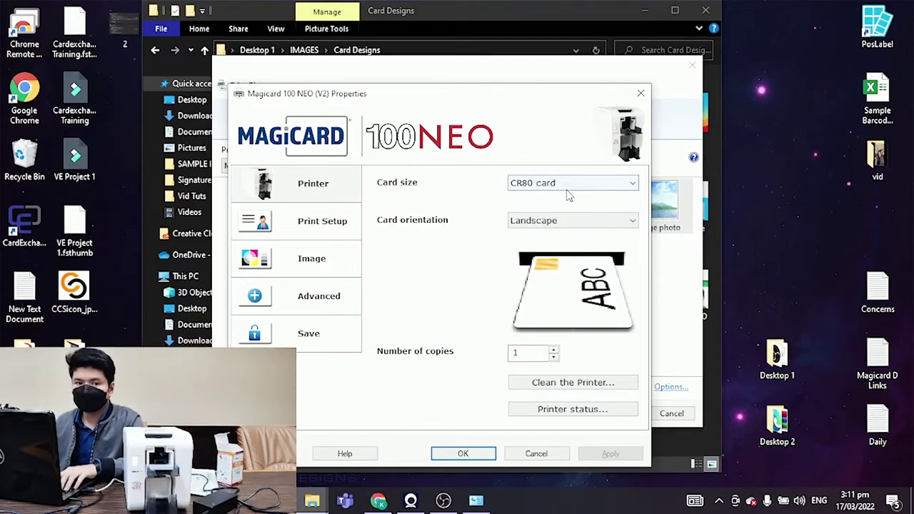
Set the colour format to Colour / resin black (YMCK) and enable HoloKote for the overcoat
click(322, 222)
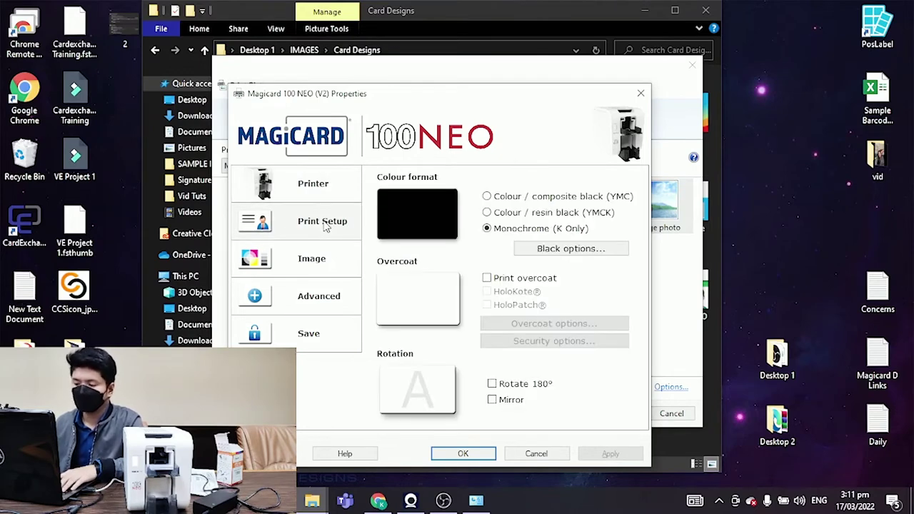
click(507, 214)
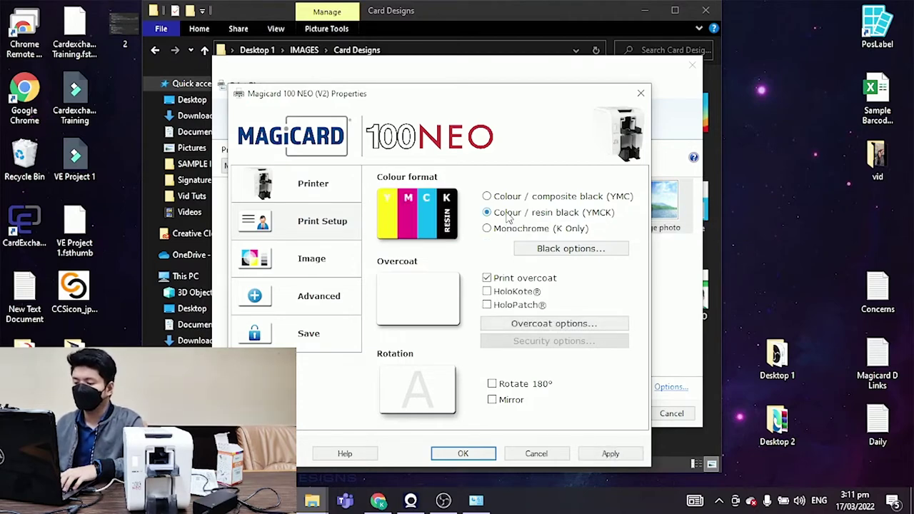
click(517, 292)
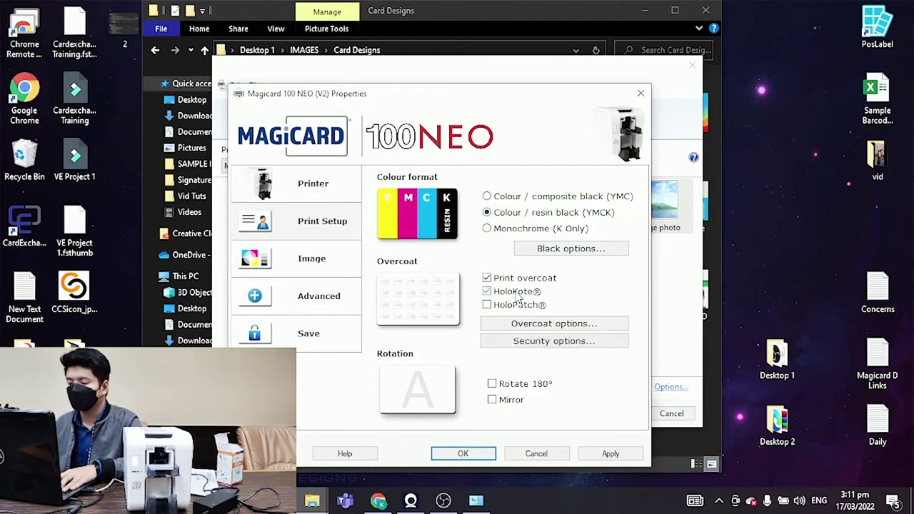
Preview the HoloKote slots in the security options and confirm Slot 1 as the pattern
click(550, 340)
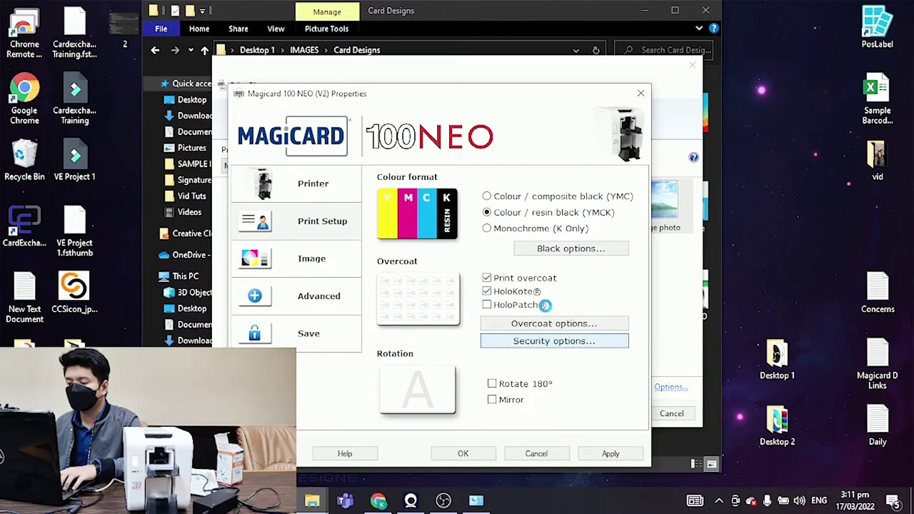
click(343, 142)
click(306, 141)
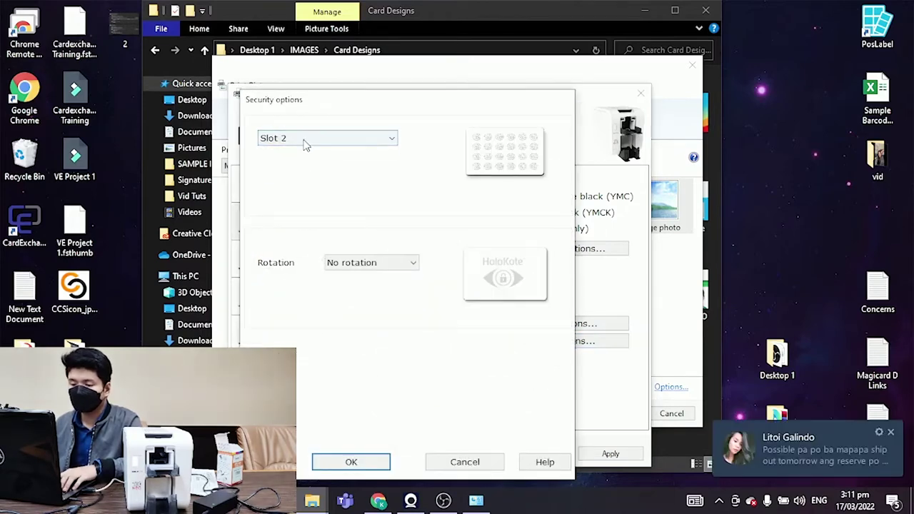
click(305, 142)
click(292, 174)
click(368, 142)
click(308, 152)
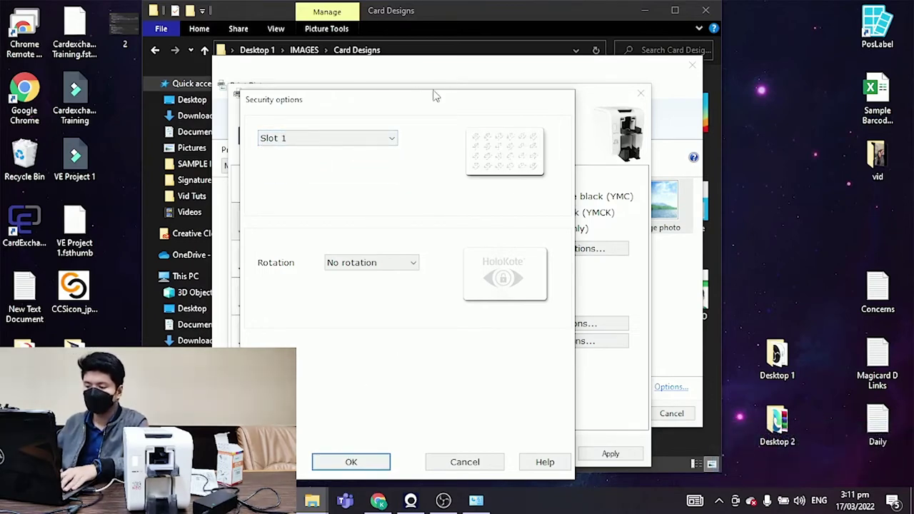
click(340, 460)
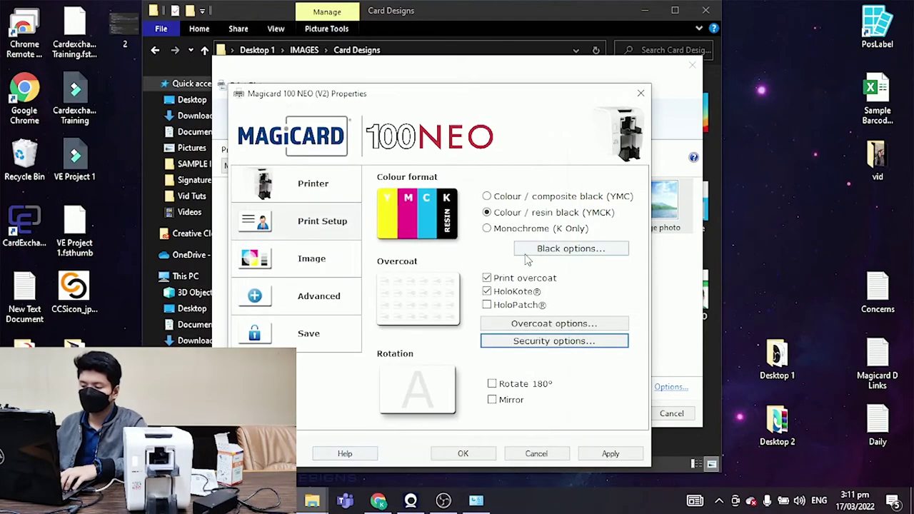
Examine the available colour correction choices in the image settings and select Normal
click(353, 262)
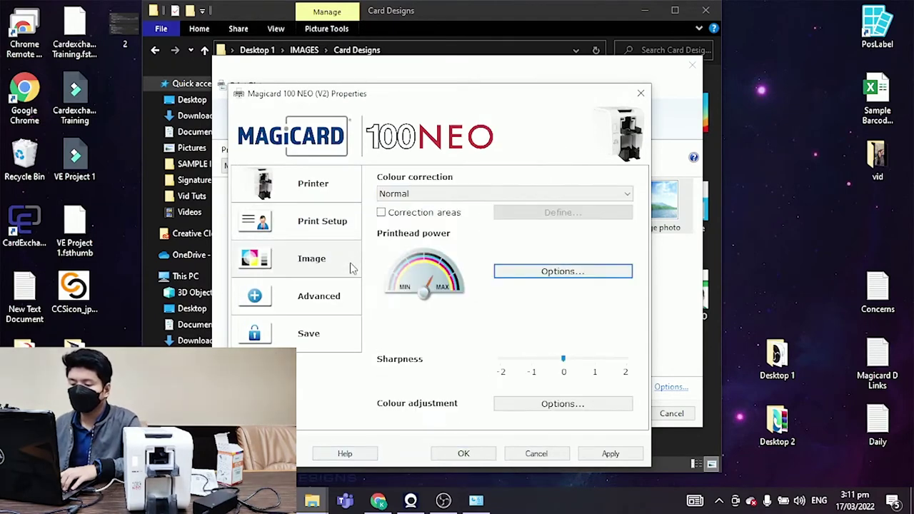
click(475, 194)
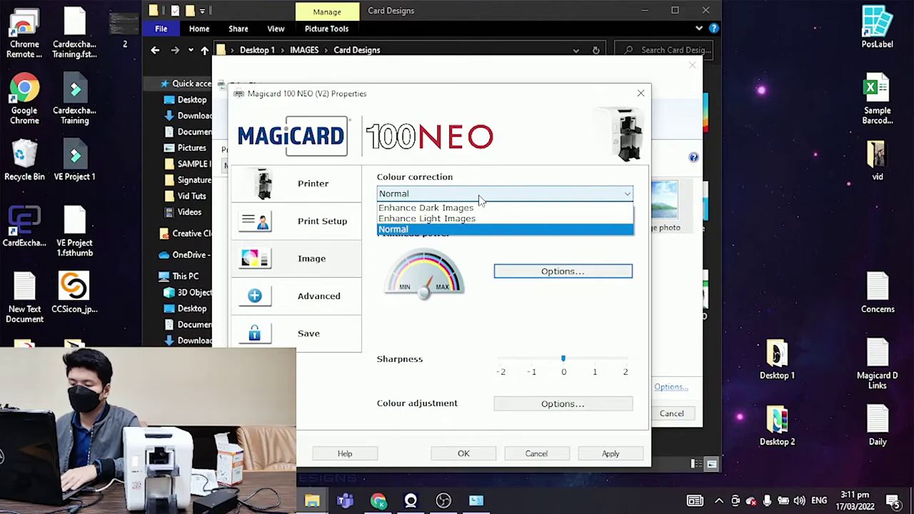
click(479, 199)
click(479, 199)
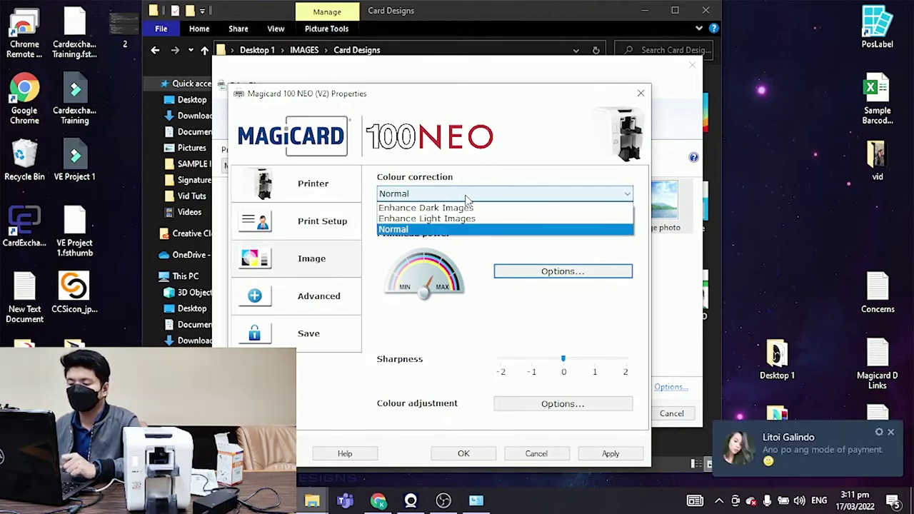
click(418, 229)
click(491, 199)
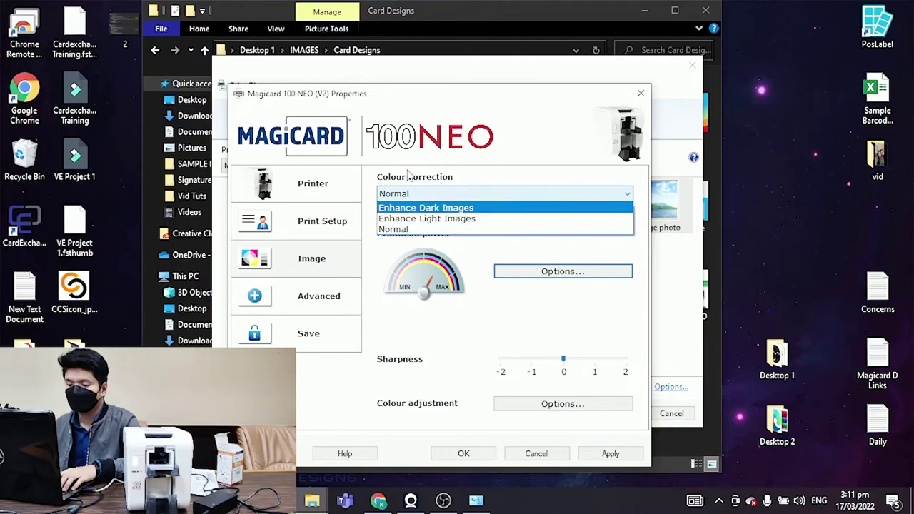
click(394, 228)
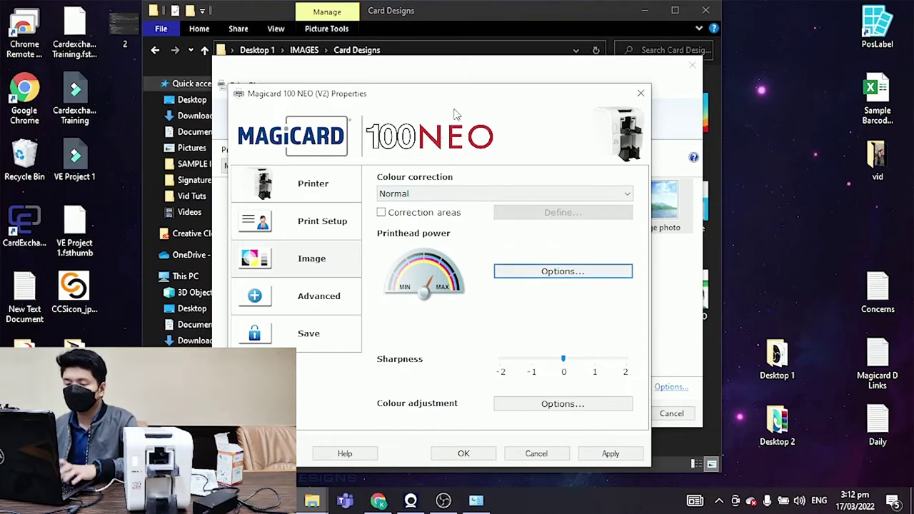
click(435, 194)
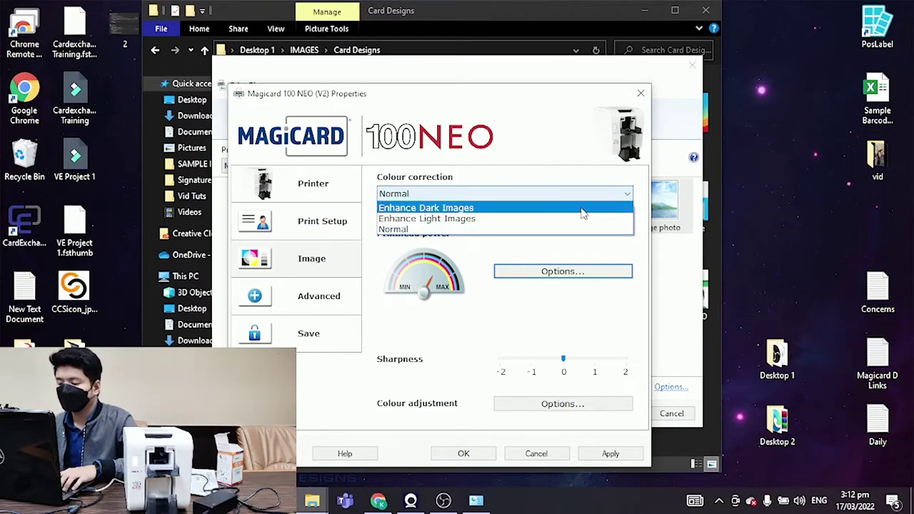
click(502, 230)
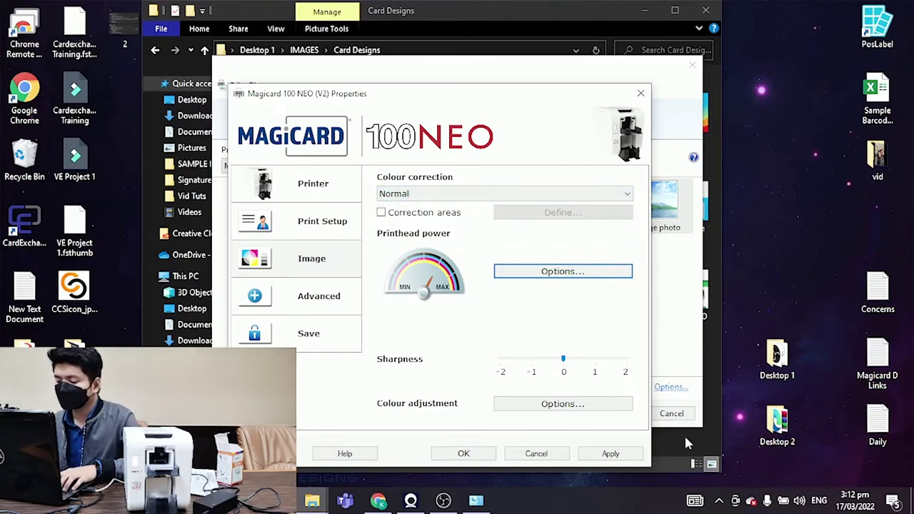
Apply the printer properties and print the UK Hospital ID card
click(610, 452)
click(483, 455)
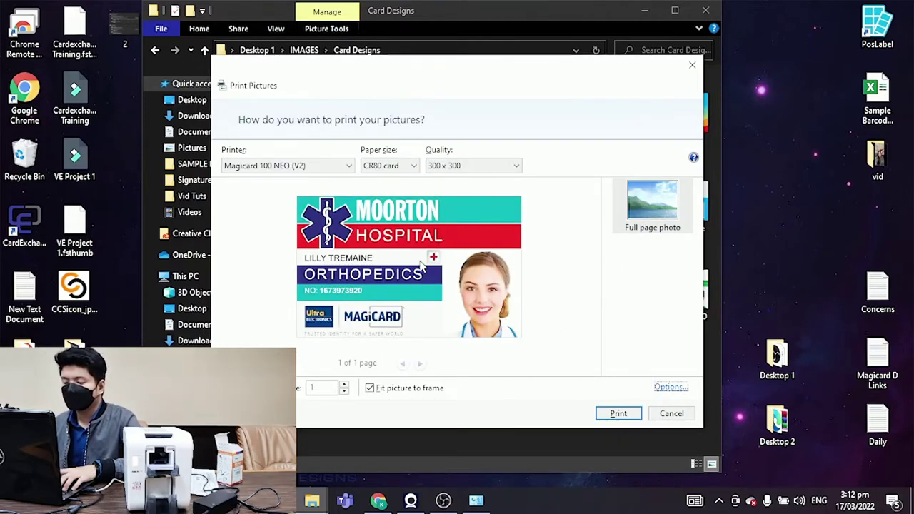
click(617, 413)
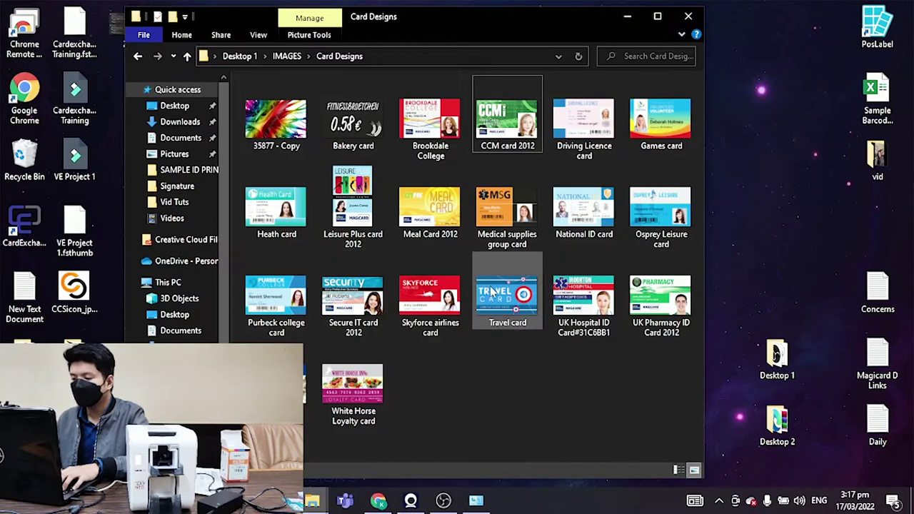
Start printing the Skyforce airlines card image and open the Magicard 100 NEO (V2) printer properties
click(434, 285)
right_click(434, 285)
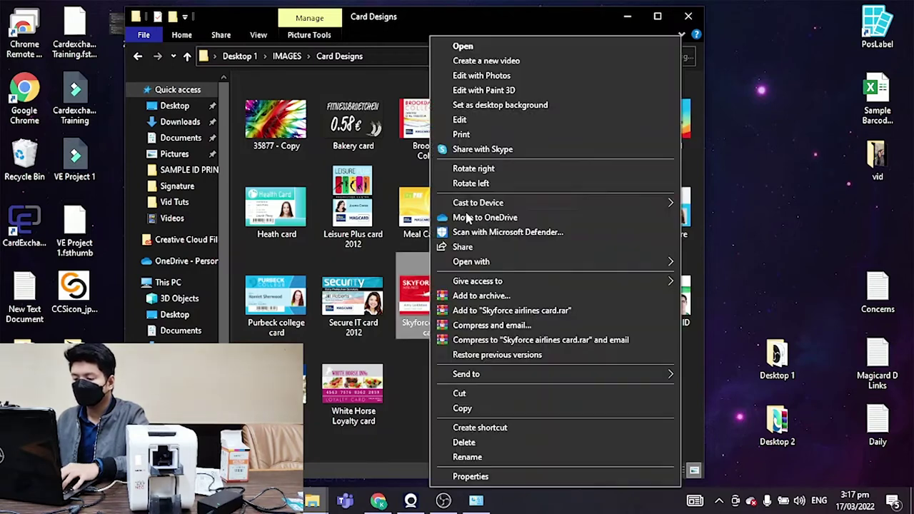
click(486, 134)
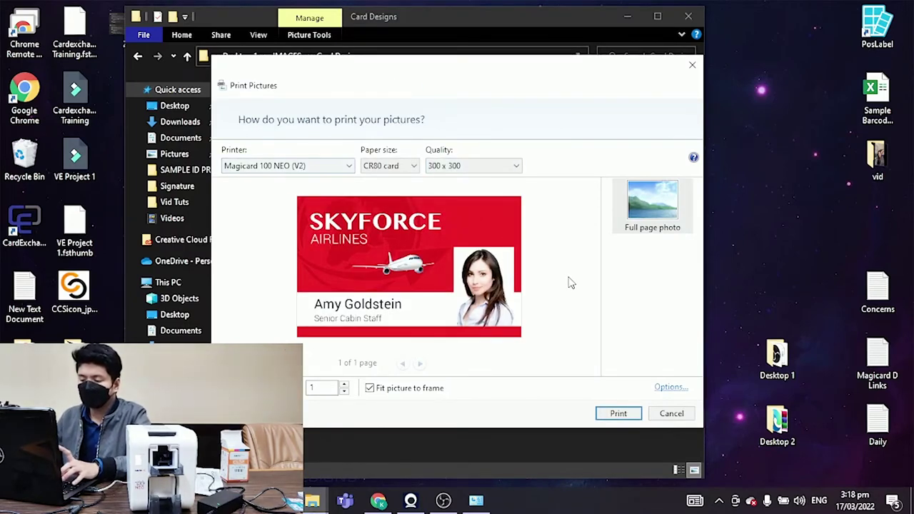
click(671, 387)
click(375, 280)
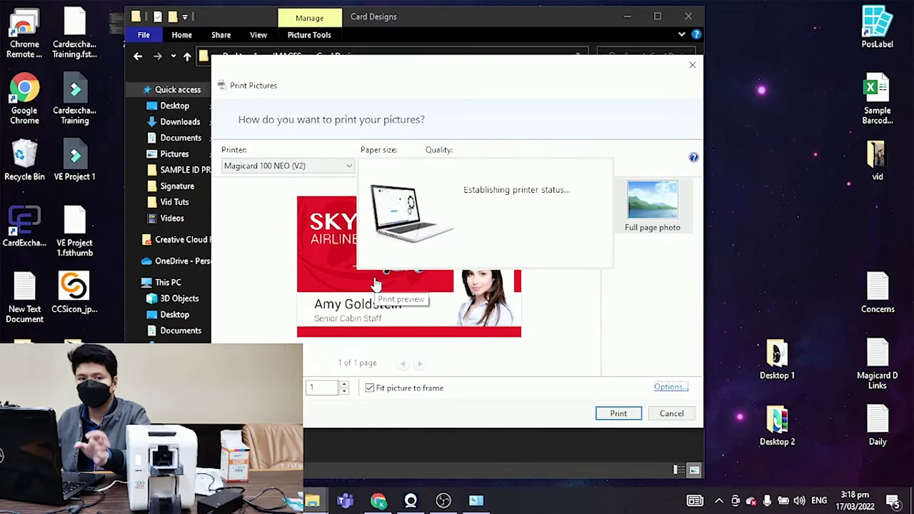
Review the print setup, try Enhance Dark Images as the colour correction and return it to Normal
click(330, 226)
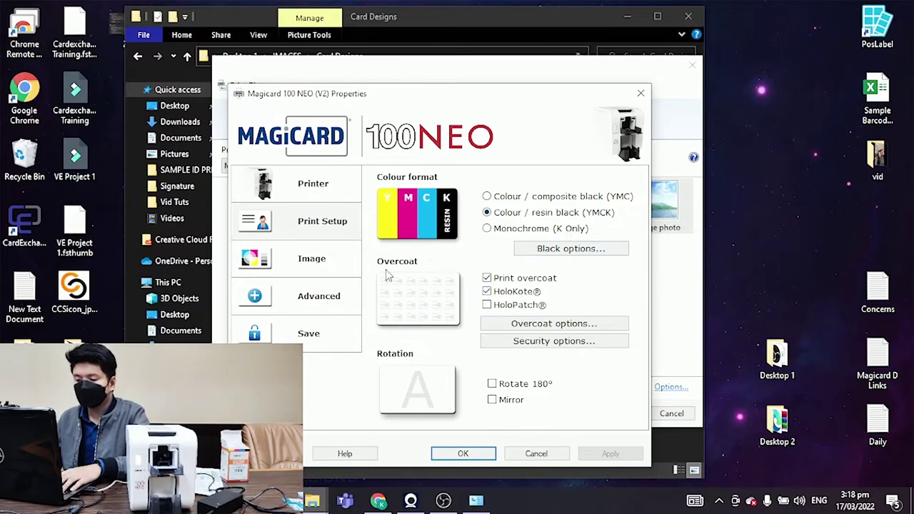
click(300, 263)
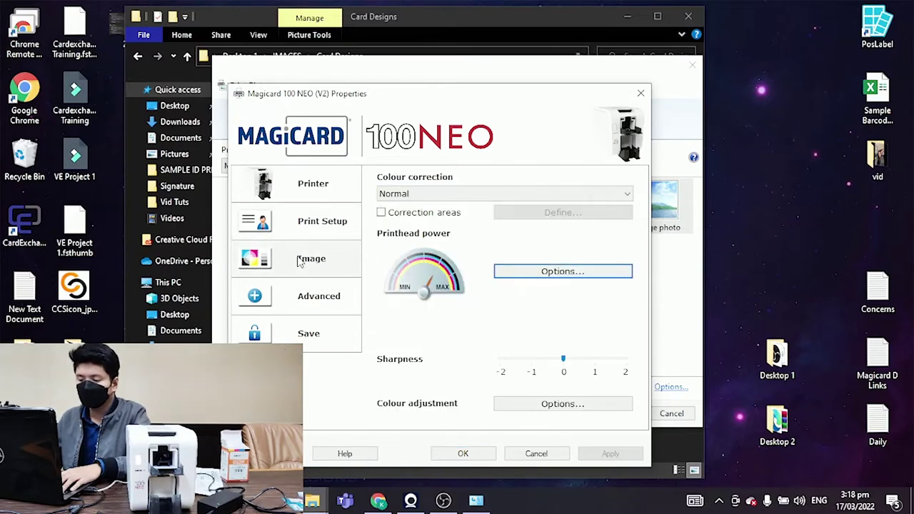
click(431, 194)
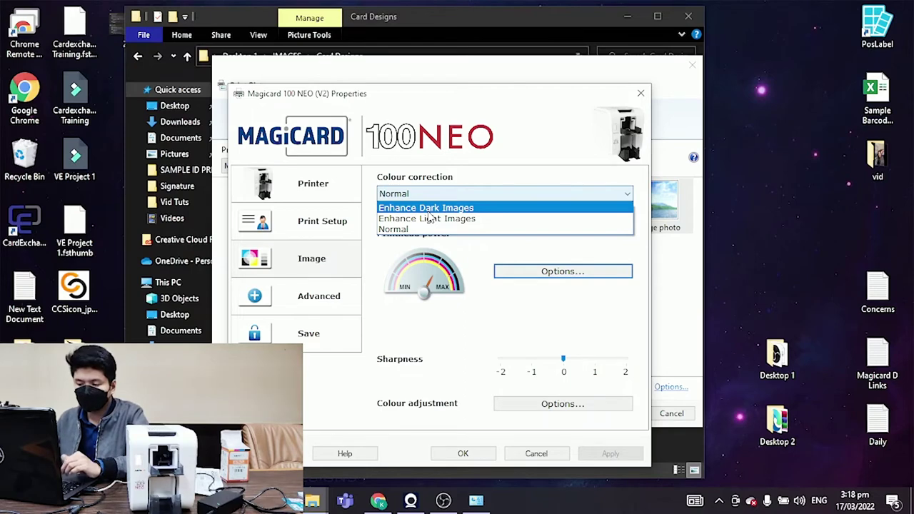
click(428, 210)
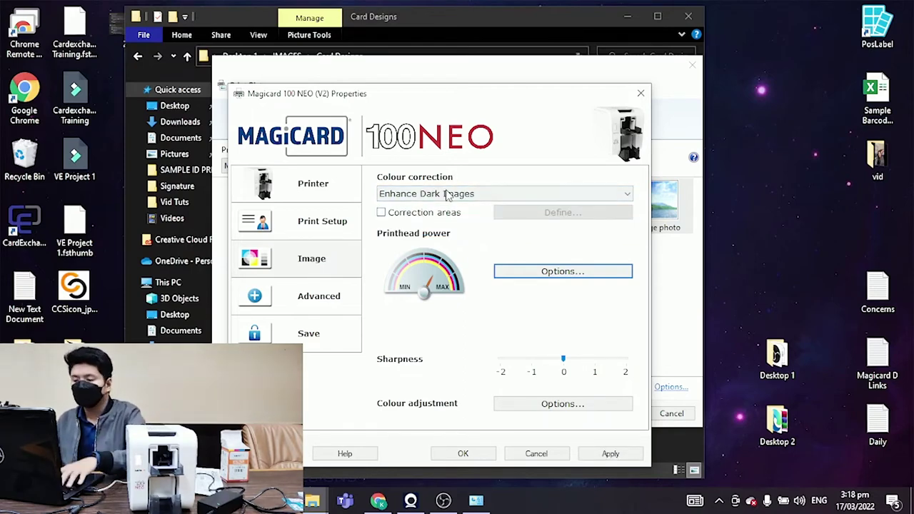
click(449, 194)
click(431, 230)
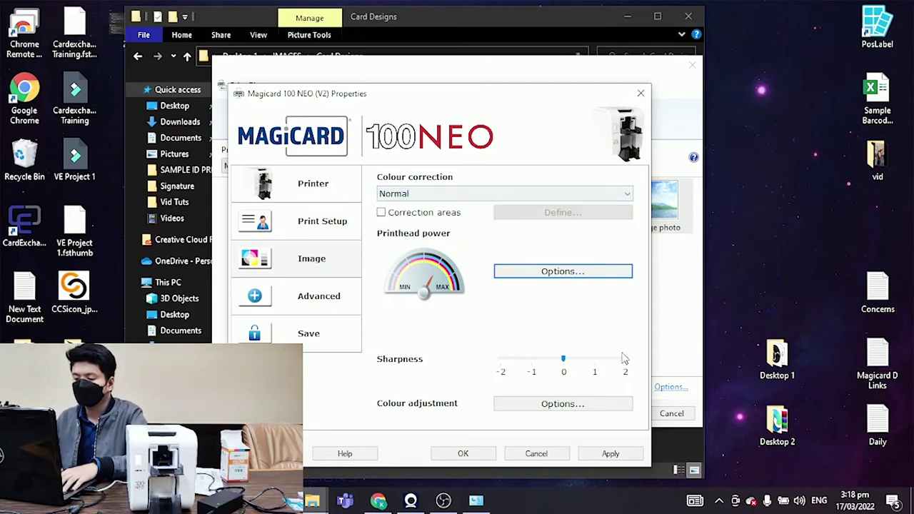
Close the printer properties and print the Skyforce airlines card
key(Escape)
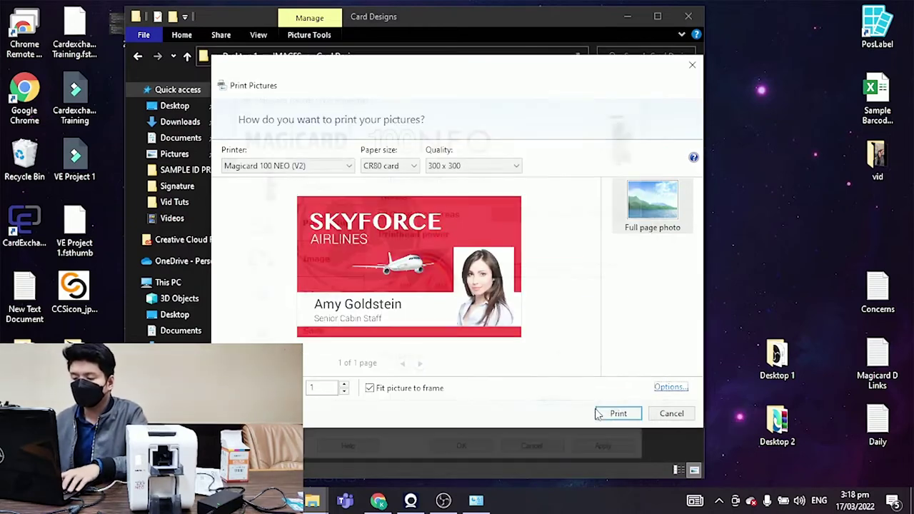
click(615, 413)
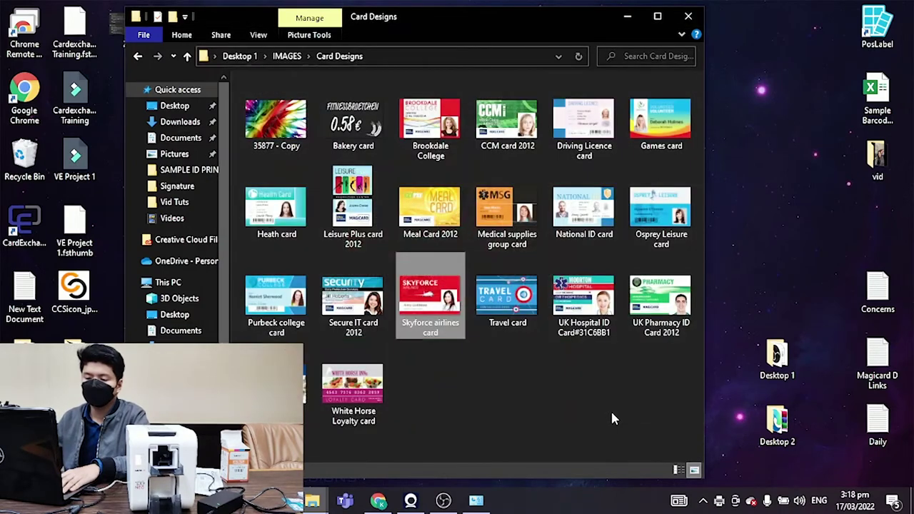